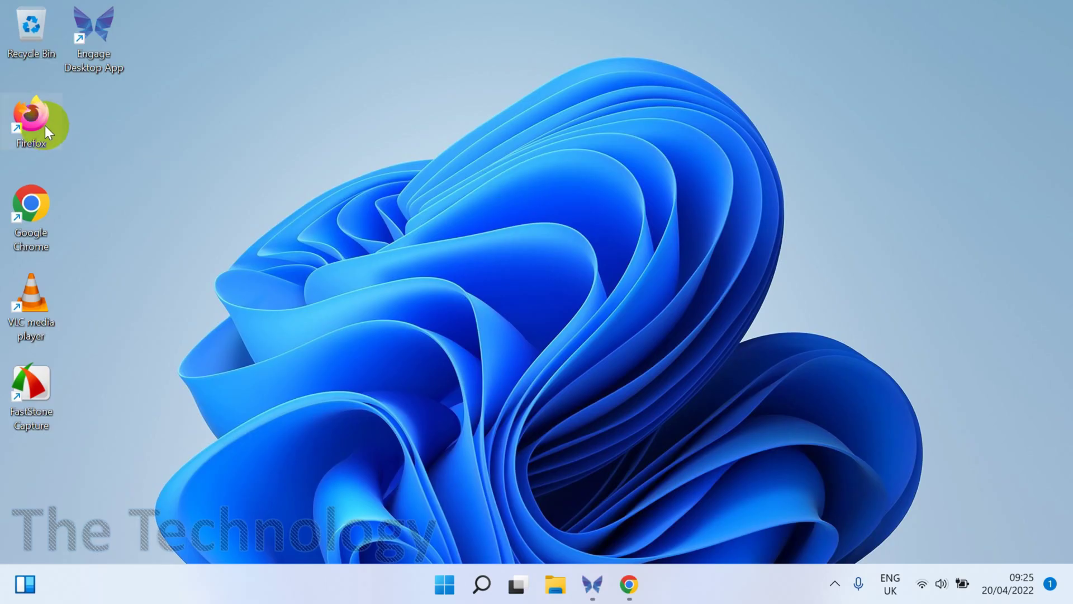
# - Launch Firefox from its desktop shortcut
pyautogui.doubleClick(45, 125)
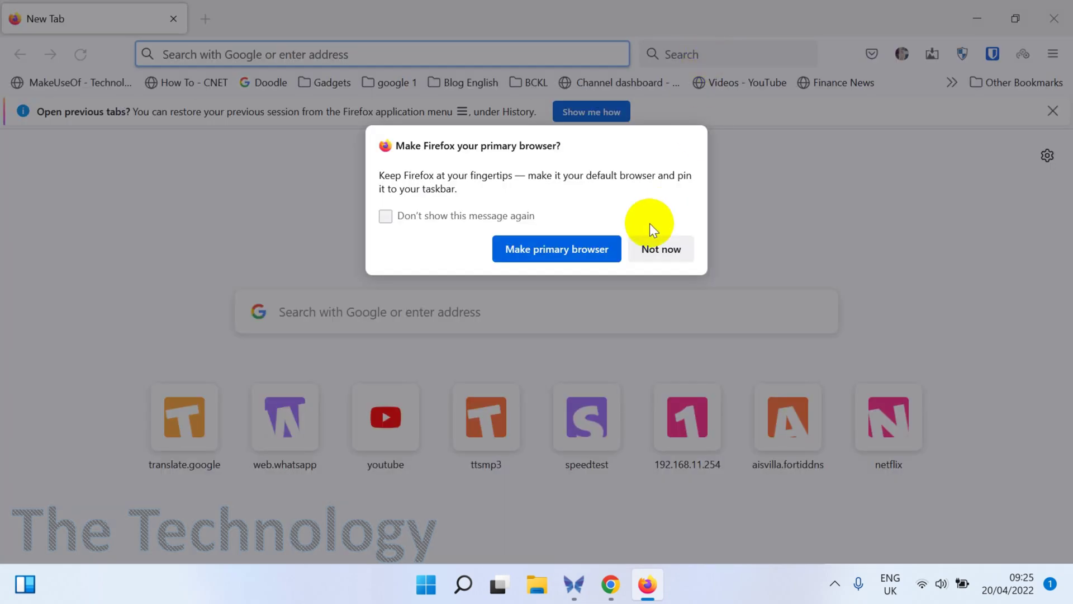
# - Dismiss the default-browser prompt and search Google for 'teamviewer download'
pyautogui.click(668, 249)
pyautogui.click(698, 50)
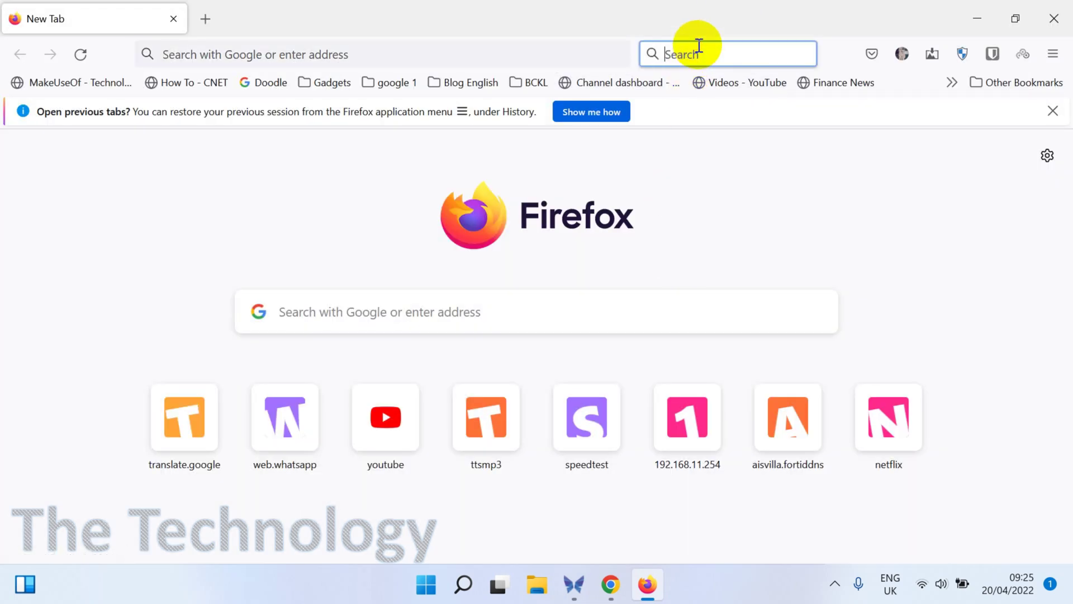
pyautogui.write('team vi')
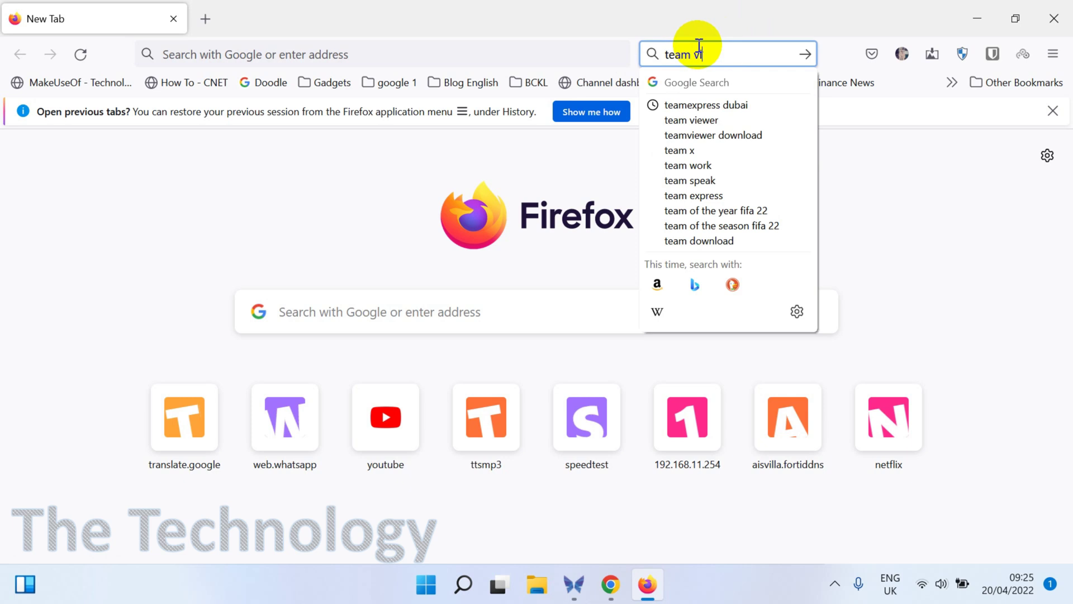
pyautogui.write('e')
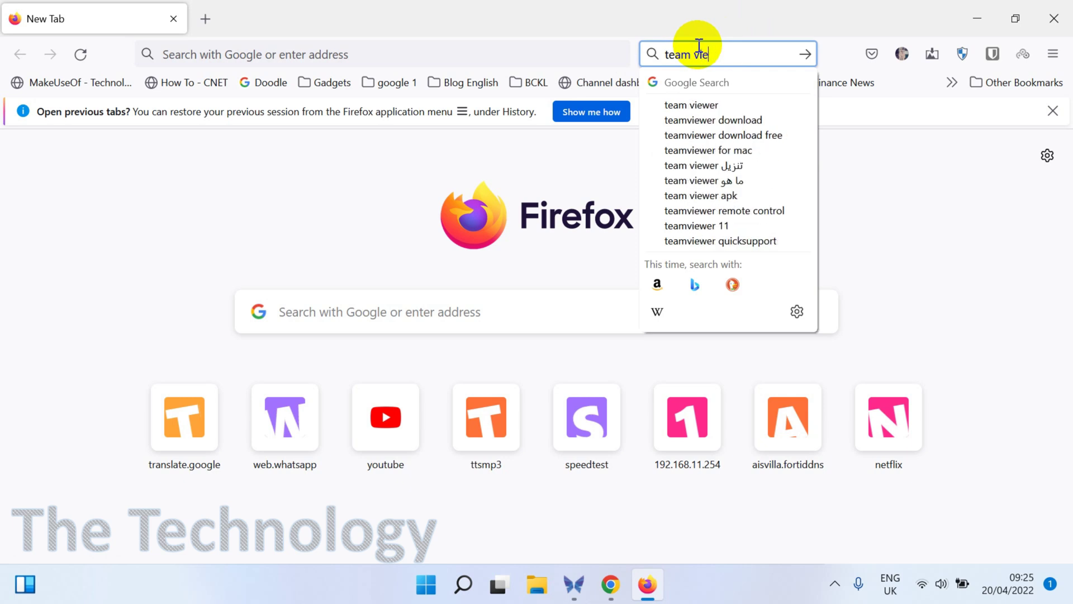
pyautogui.write('wer')
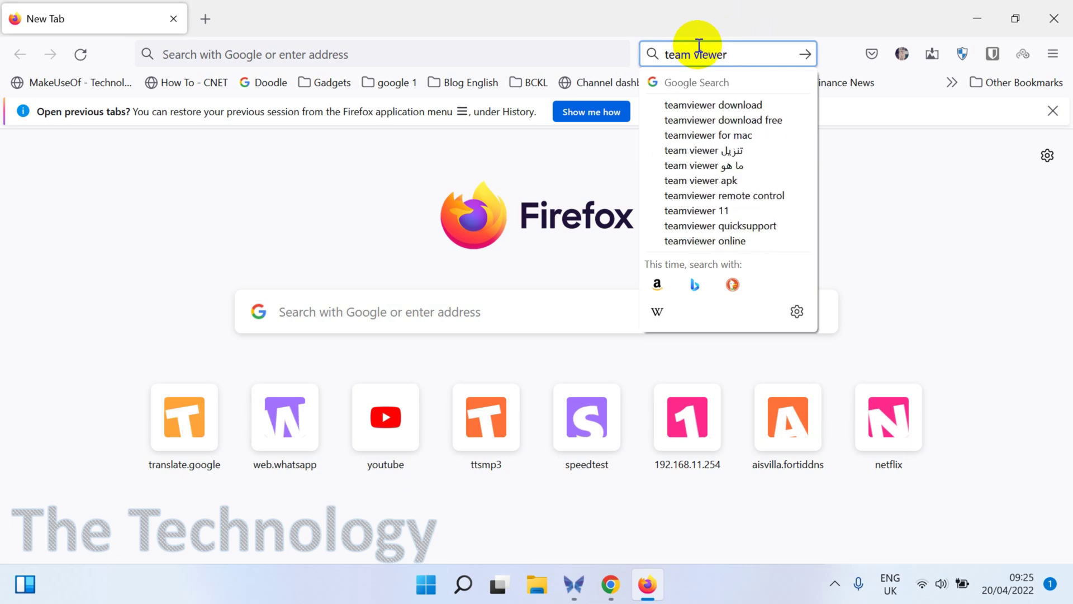
pyautogui.click(713, 104)
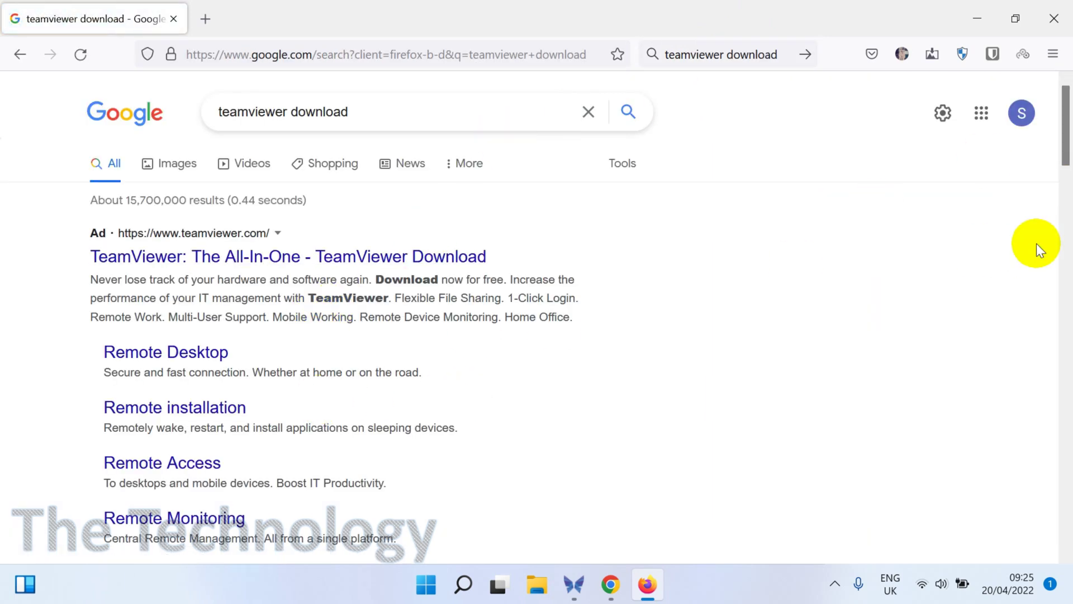
# - Open the TeamViewer Windows Download result on teamviewer.com and accept all cookies
pyautogui.moveTo(1068, 144); pyautogui.dragTo(1065, 195)
pyautogui.click(327, 330)
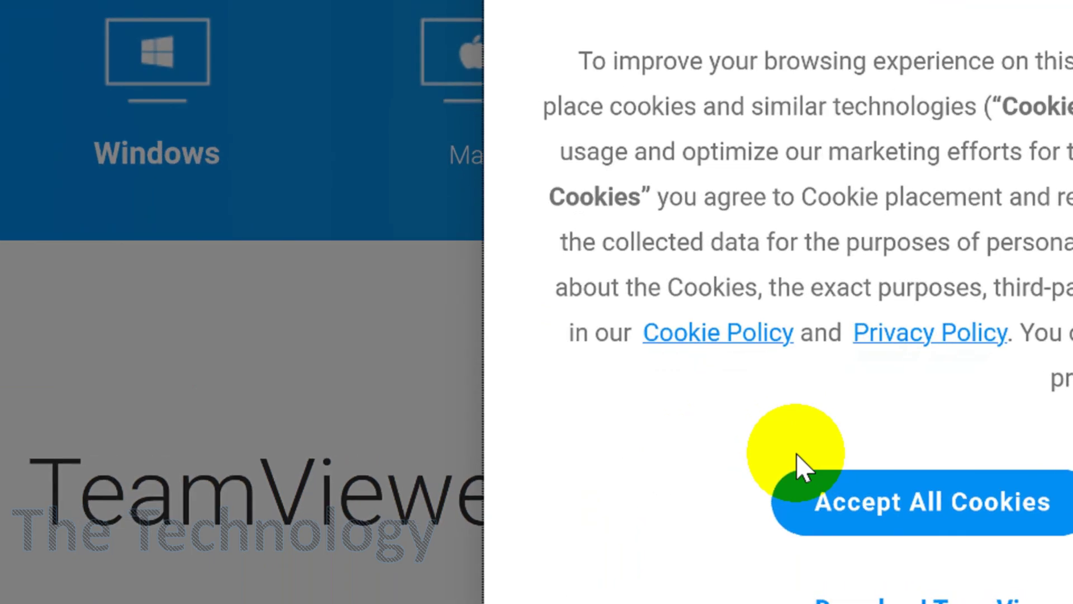
pyautogui.click(873, 483)
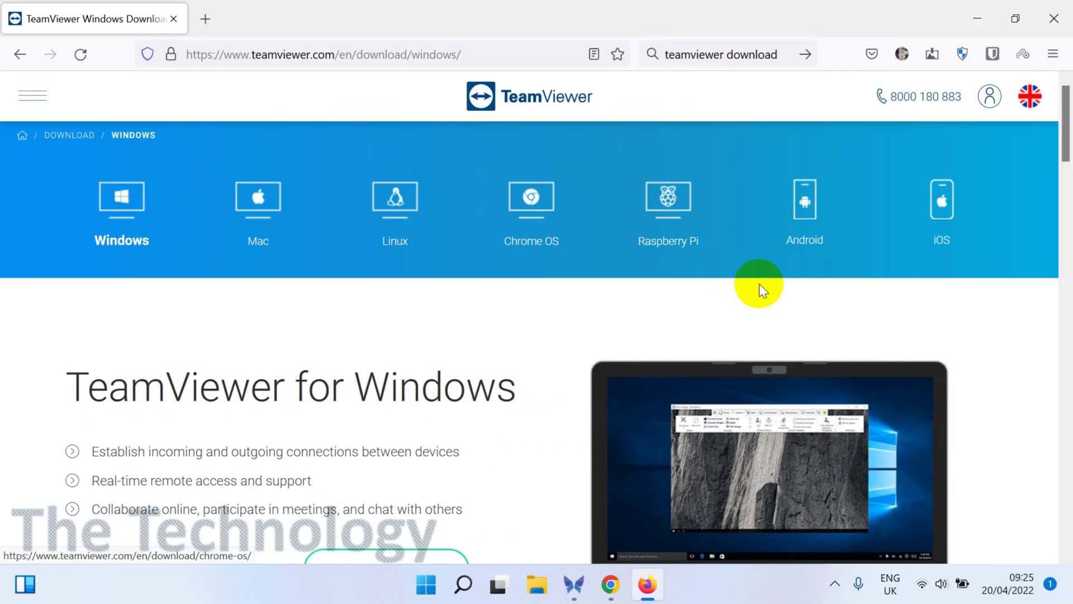
# - Download the 64-bit TeamViewer_Setup_x64.exe installer and watch it reach 34.3 MB
pyautogui.moveTo(1068, 140); pyautogui.dragTo(1067, 162)
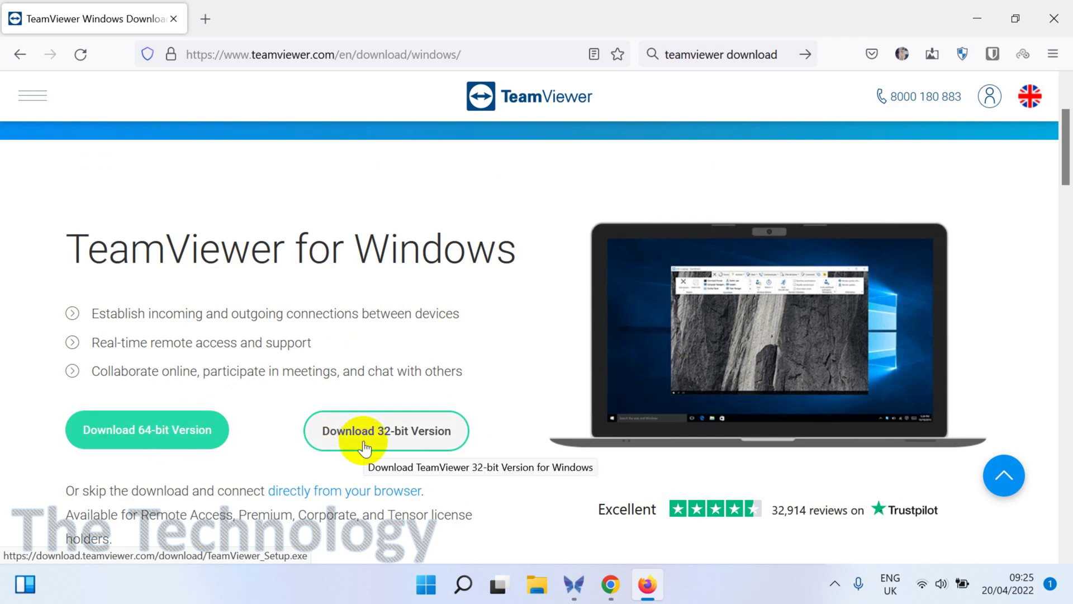
pyautogui.click(143, 439)
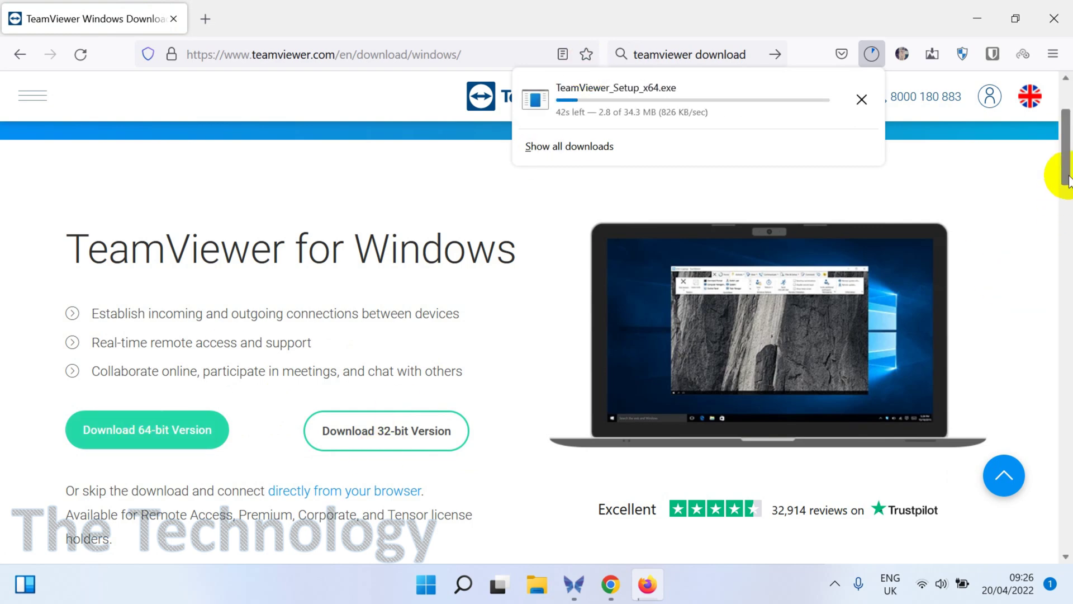
pyautogui.moveTo(1064, 160); pyautogui.dragTo(1062, 134)
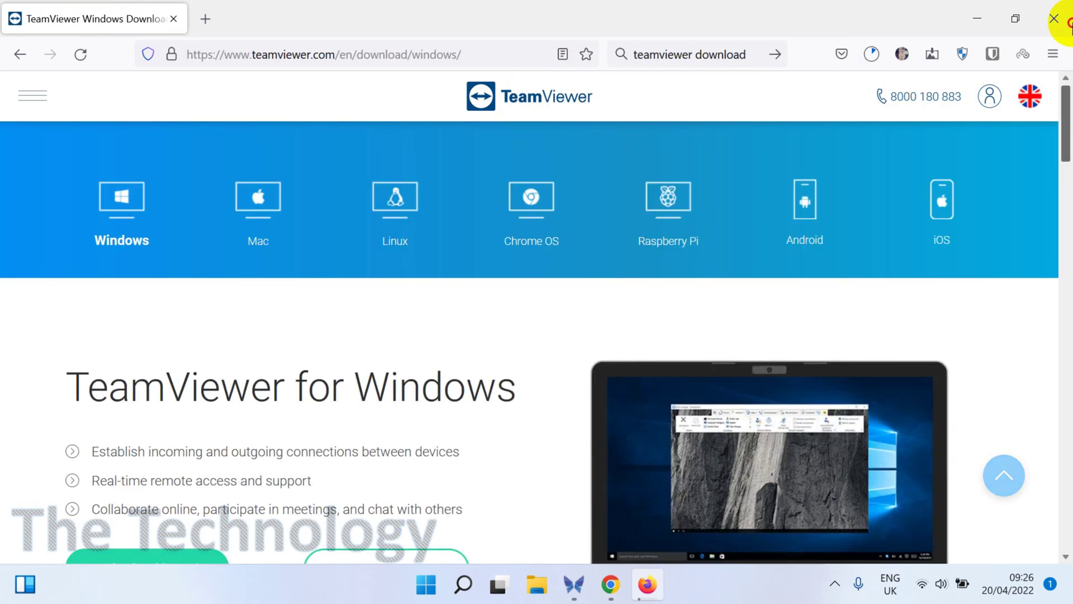
pyautogui.click(871, 53)
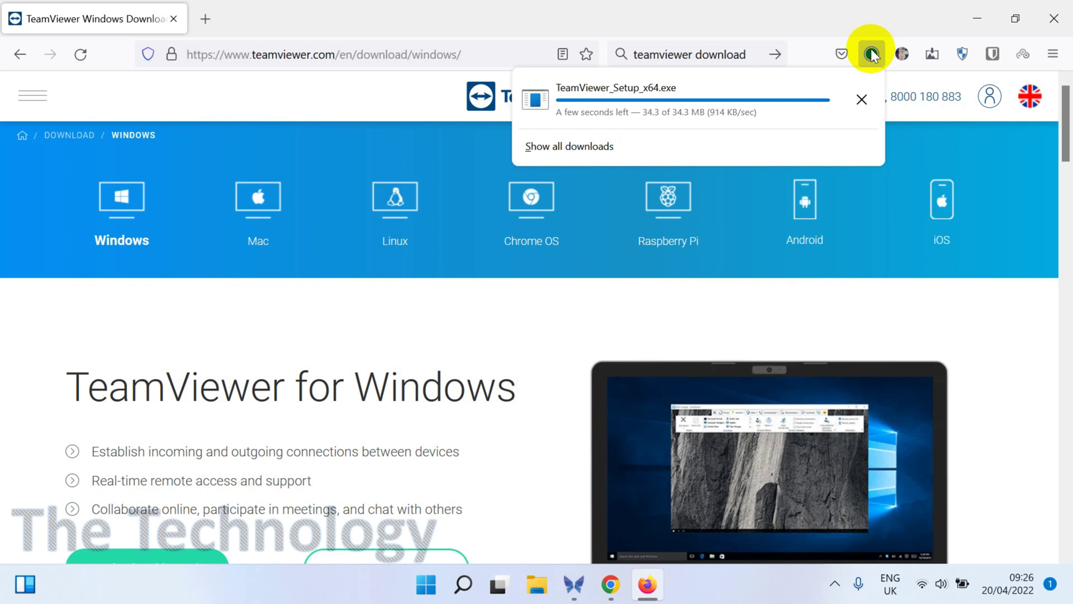
# - Run the downloaded TeamViewer installer, close Firefox and refresh the desktop
pyautogui.click(690, 103)
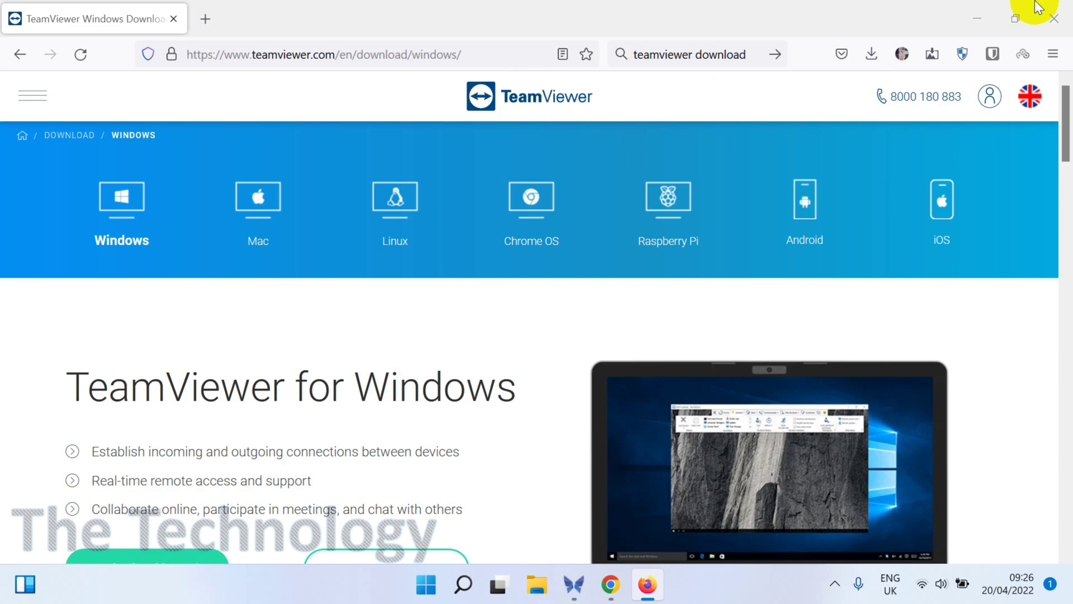
pyautogui.click(1054, 19)
pyautogui.rightClick(696, 102)
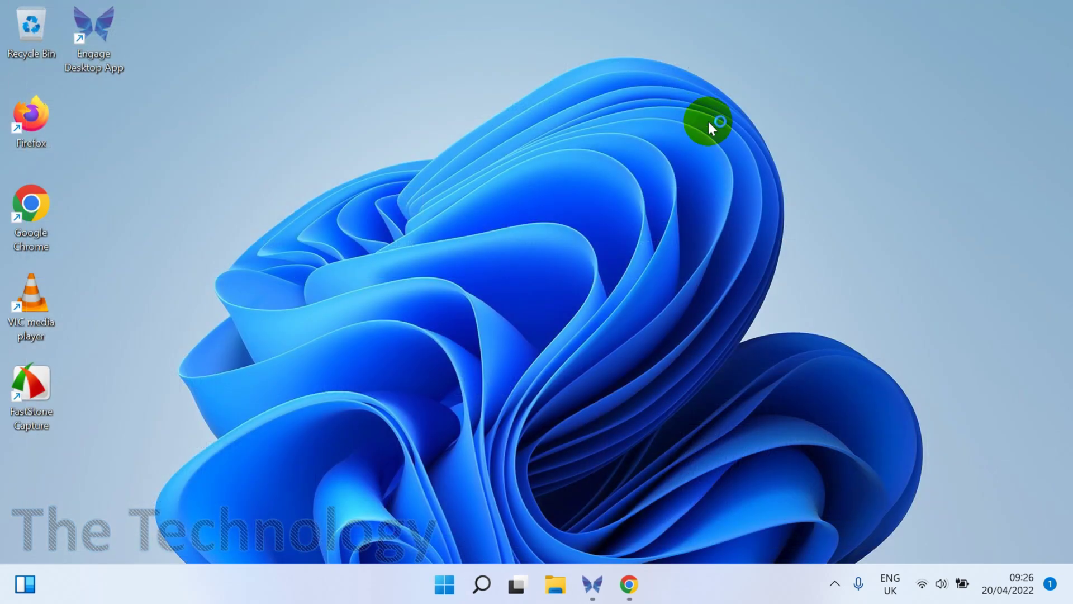
pyautogui.click(746, 173)
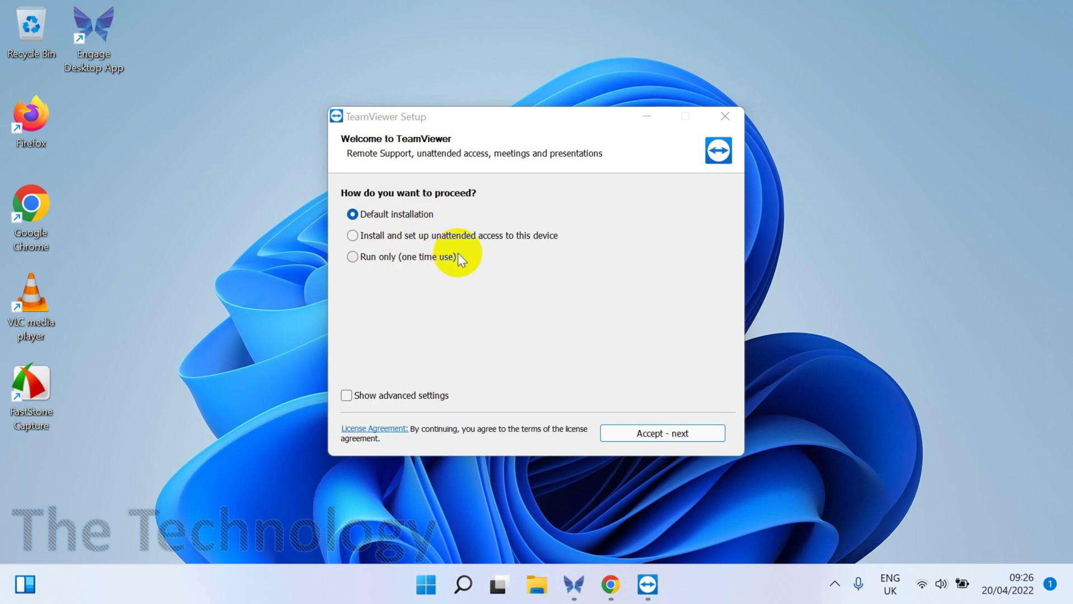
# - Install with Default installation via 'Accept - next' and tick 'I accept the EULA and the DPA'
pyautogui.click(676, 431)
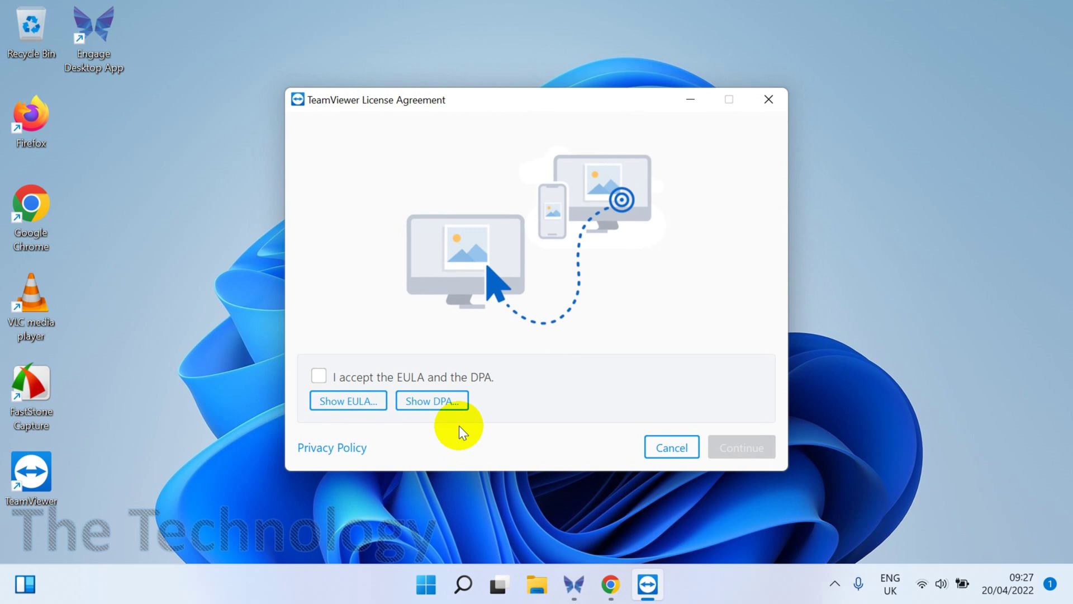
pyautogui.click(319, 376)
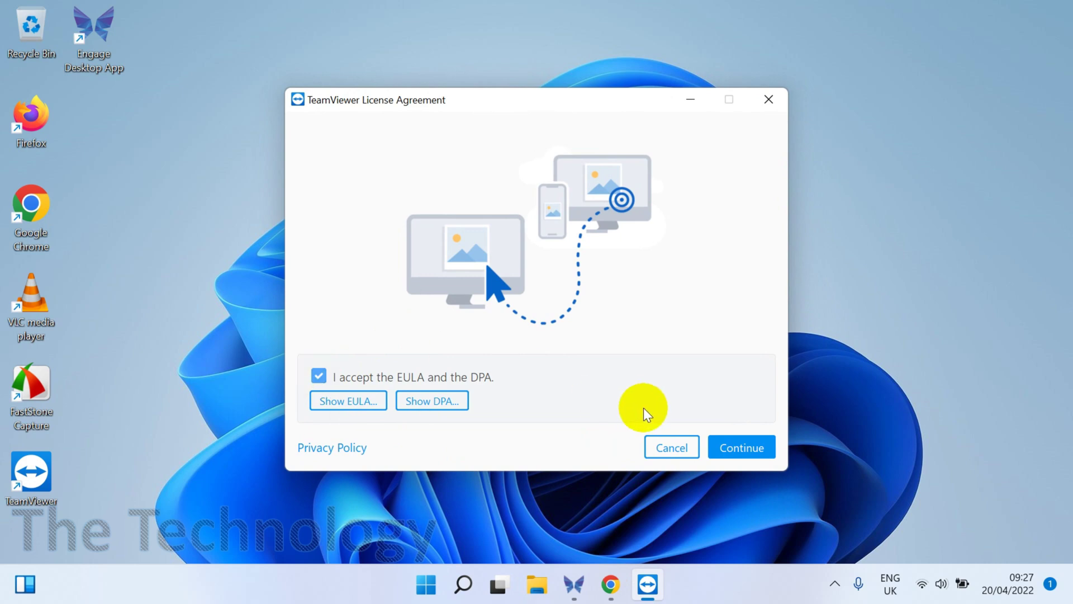
# - Continue past the license agreement and accept all cookies on the How to Use TeamViewer page
pyautogui.click(752, 448)
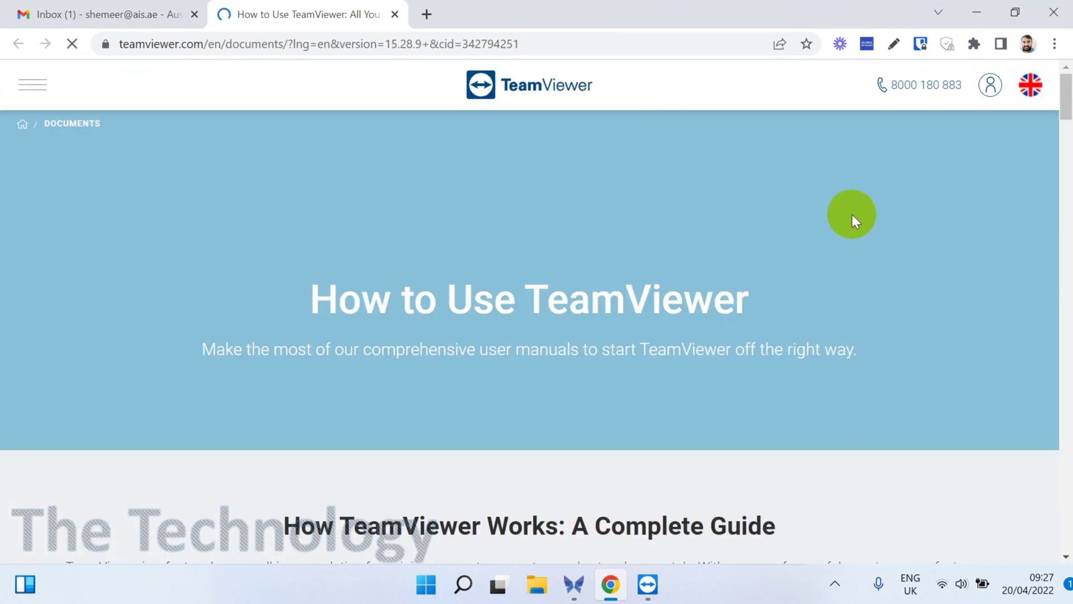
pyautogui.click(1065, 134)
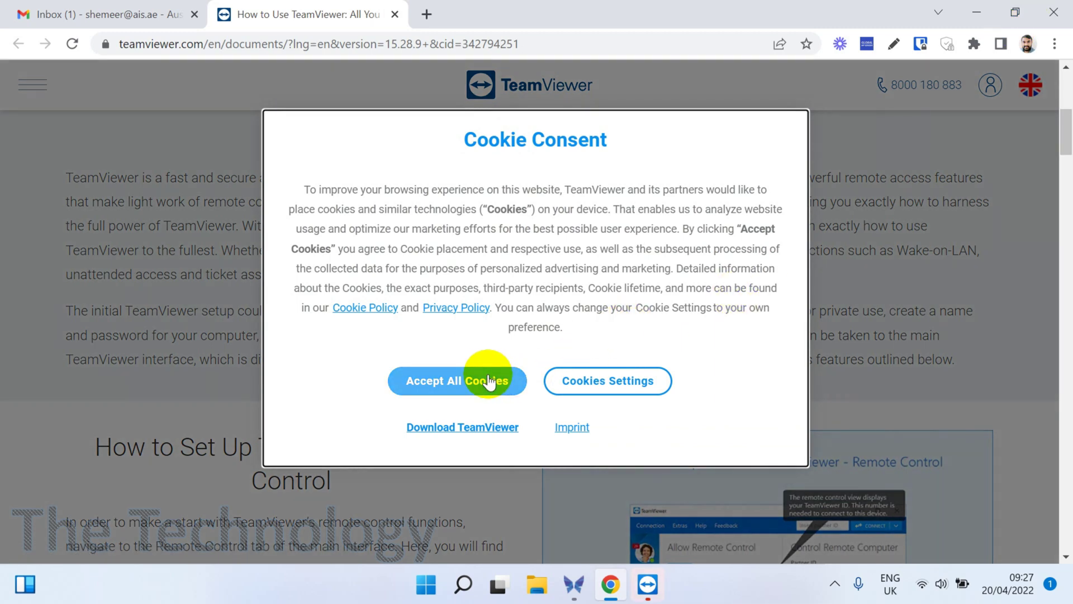
pyautogui.click(489, 380)
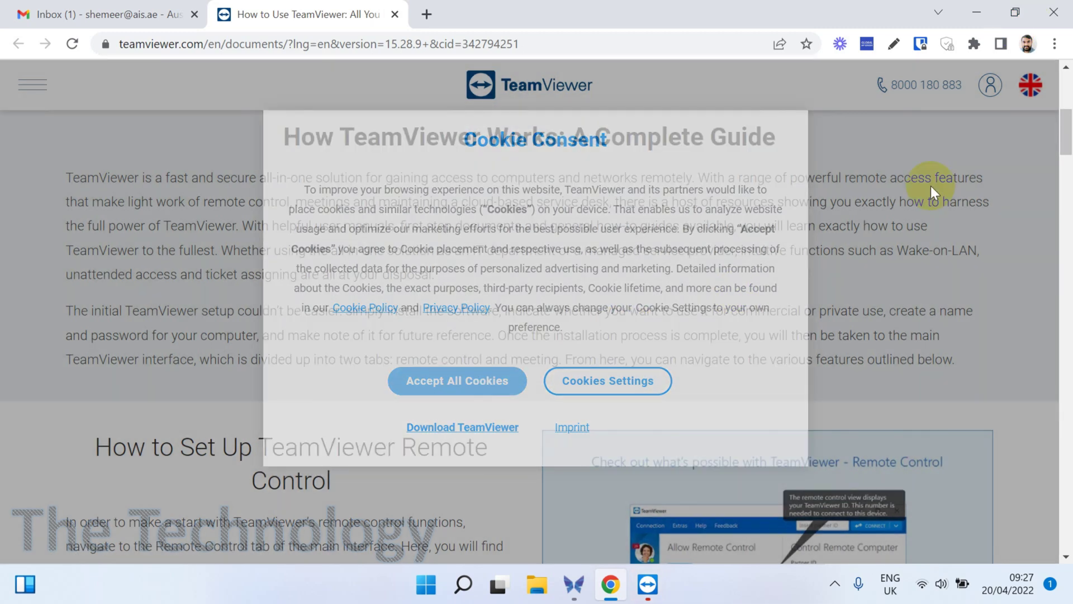
# - Minimize Chrome, close the Easter popup, select this computer's password and ID, and focus the Partner ID field
pyautogui.click(977, 12)
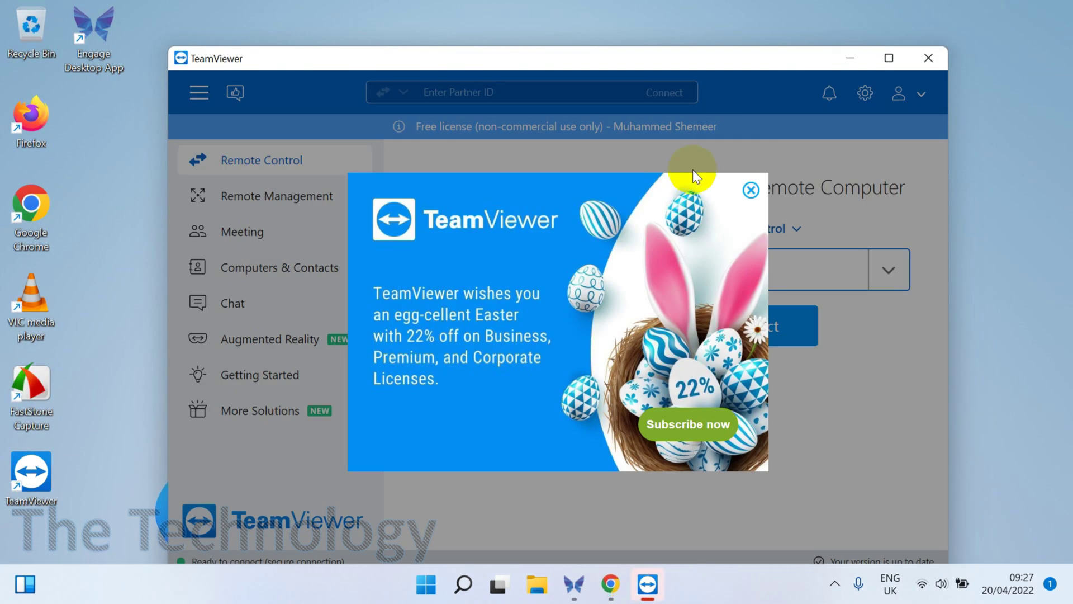
pyautogui.click(752, 190)
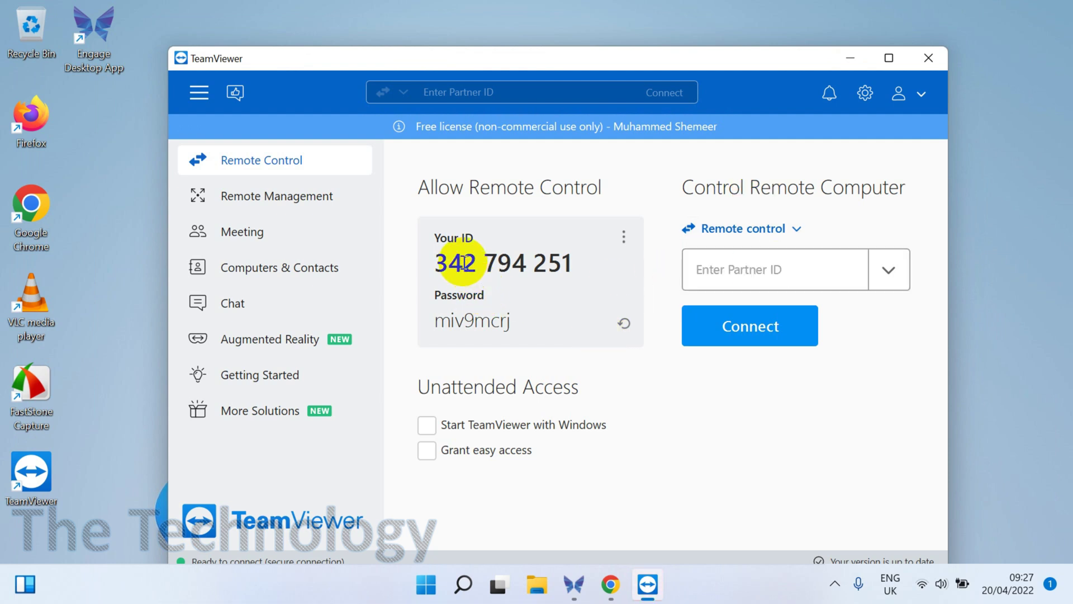
pyautogui.moveTo(526, 323); pyautogui.dragTo(414, 304)
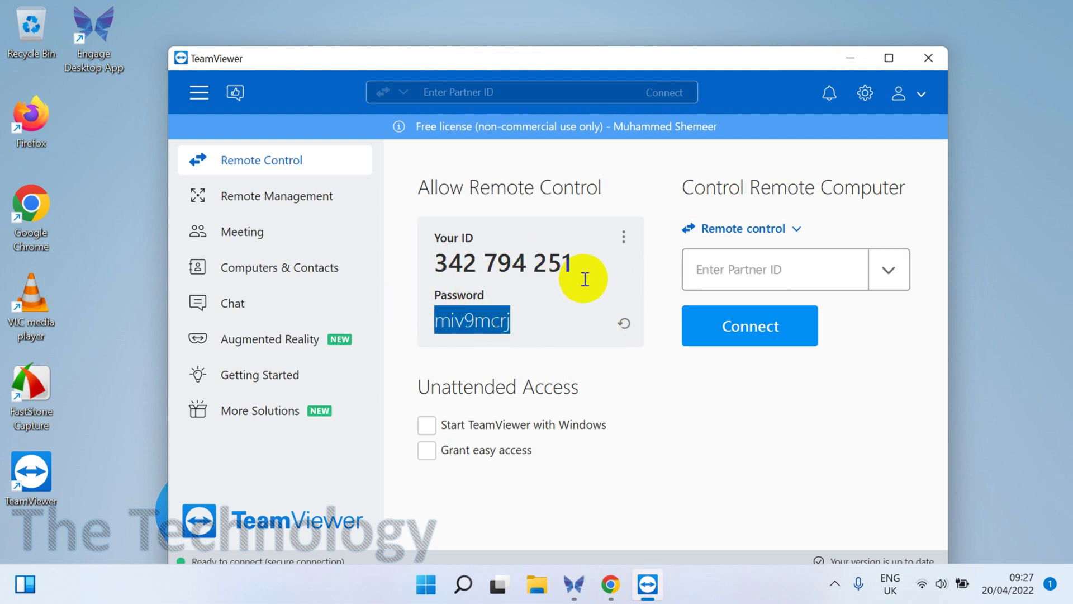
pyautogui.moveTo(577, 259); pyautogui.dragTo(428, 262)
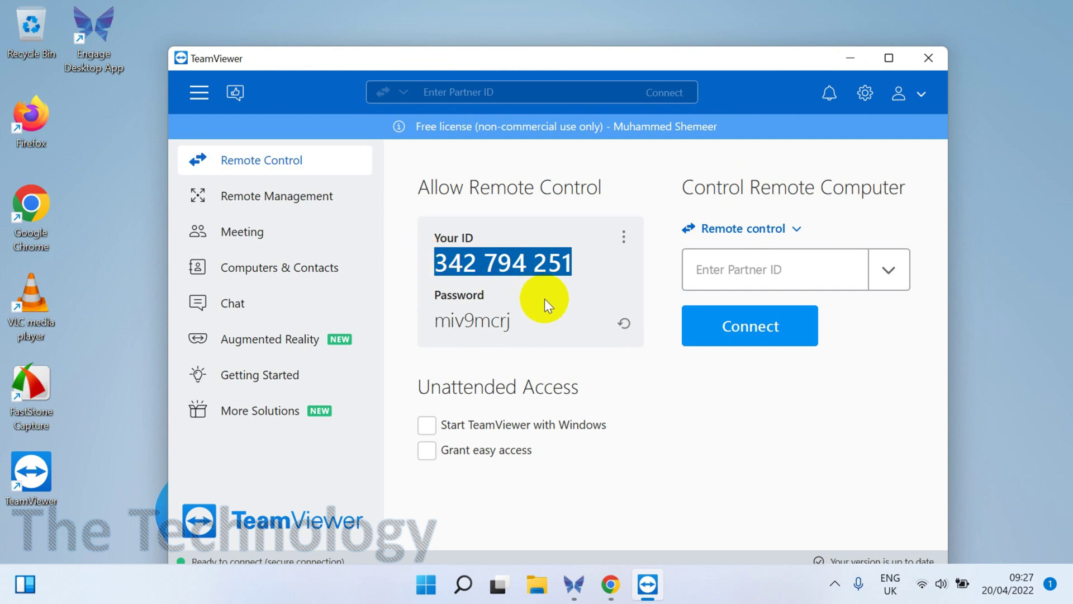
pyautogui.click(741, 268)
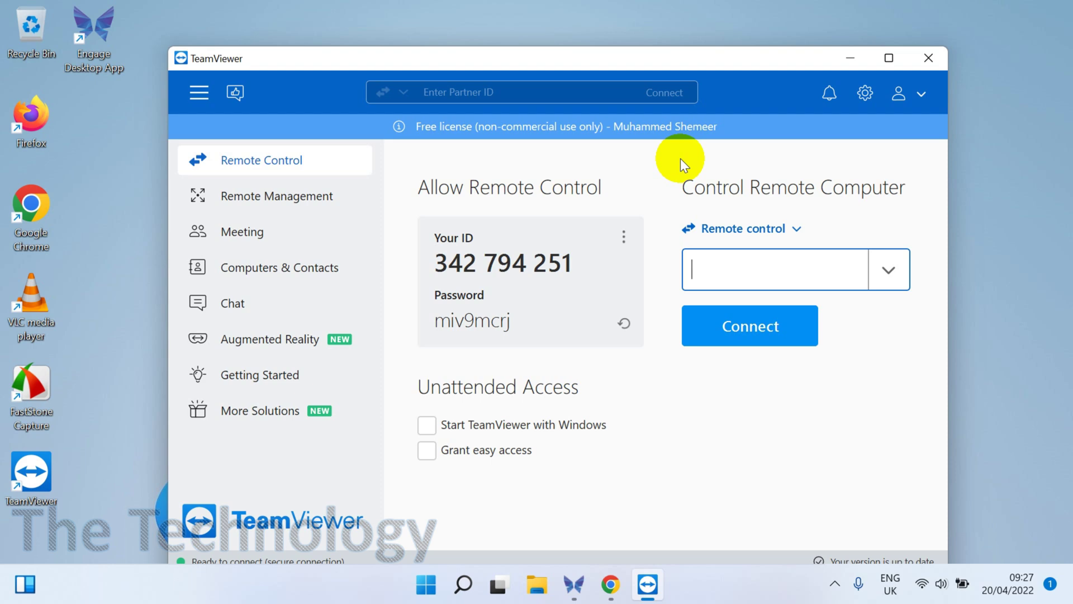
pyautogui.click(889, 58)
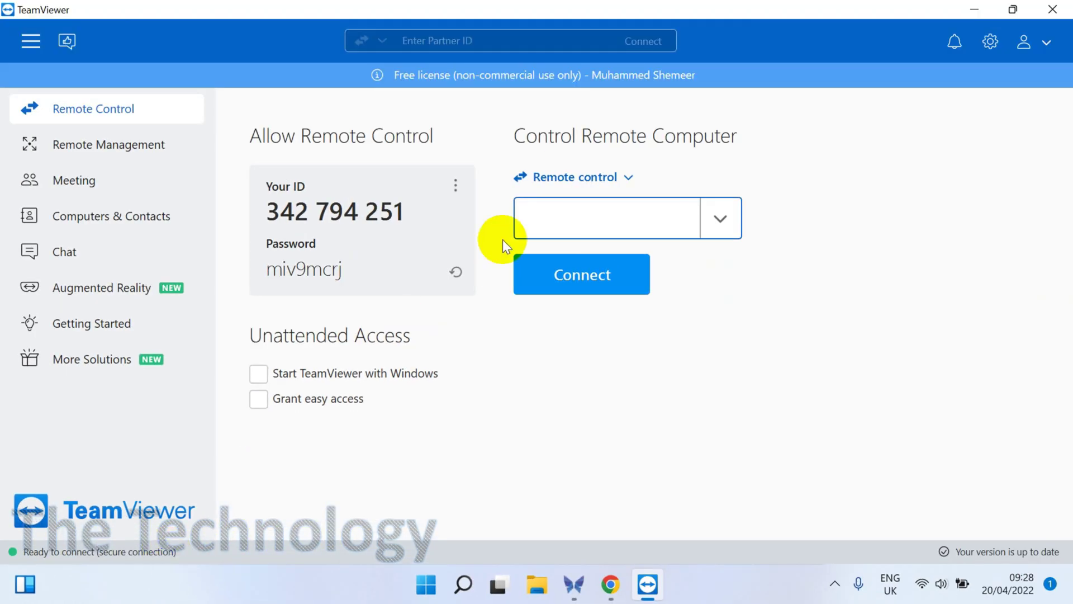
pyautogui.click(1013, 9)
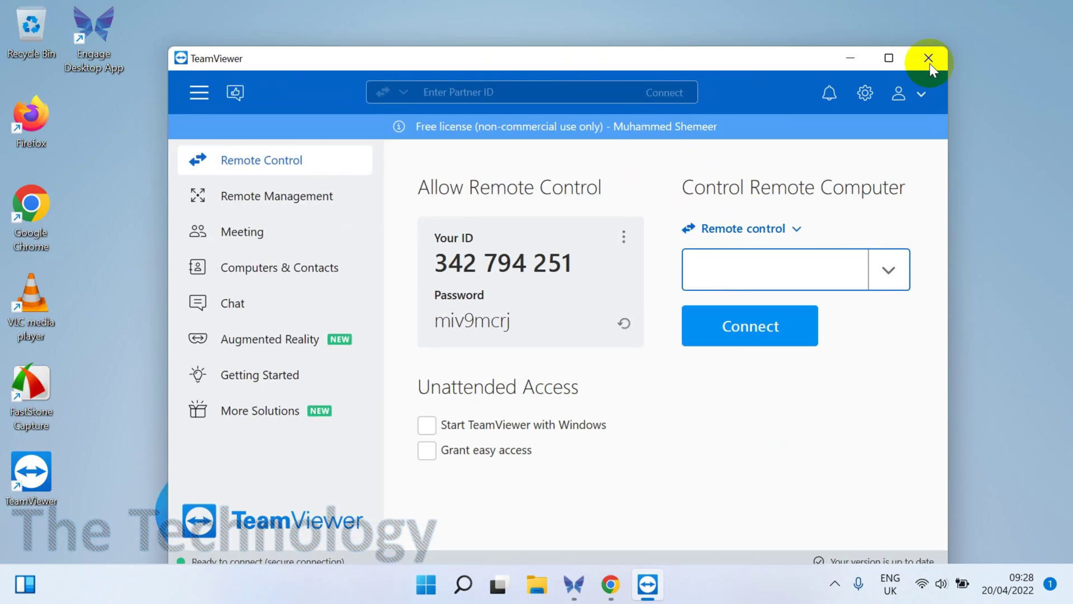